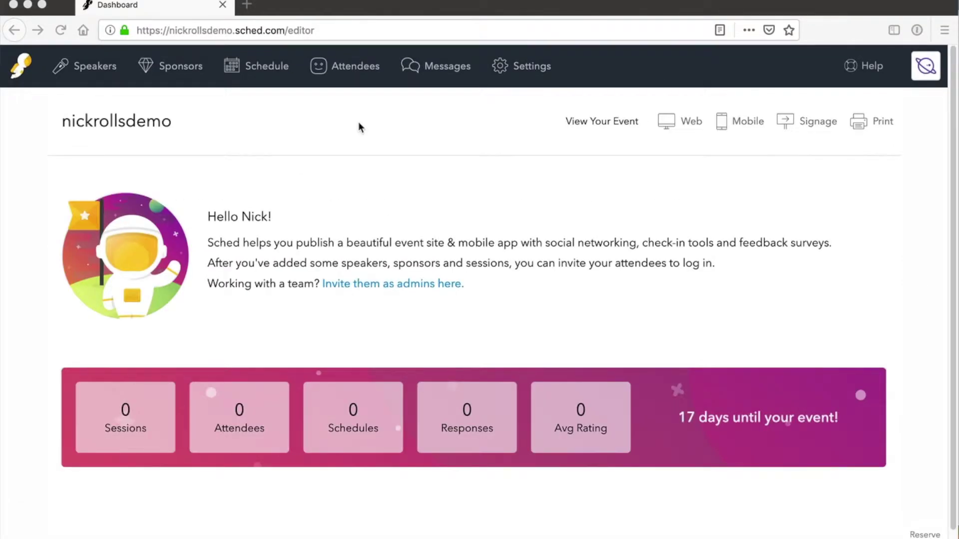
Open the form for adding sessions to the schedule and examine its import option and session fields.
click(257, 67)
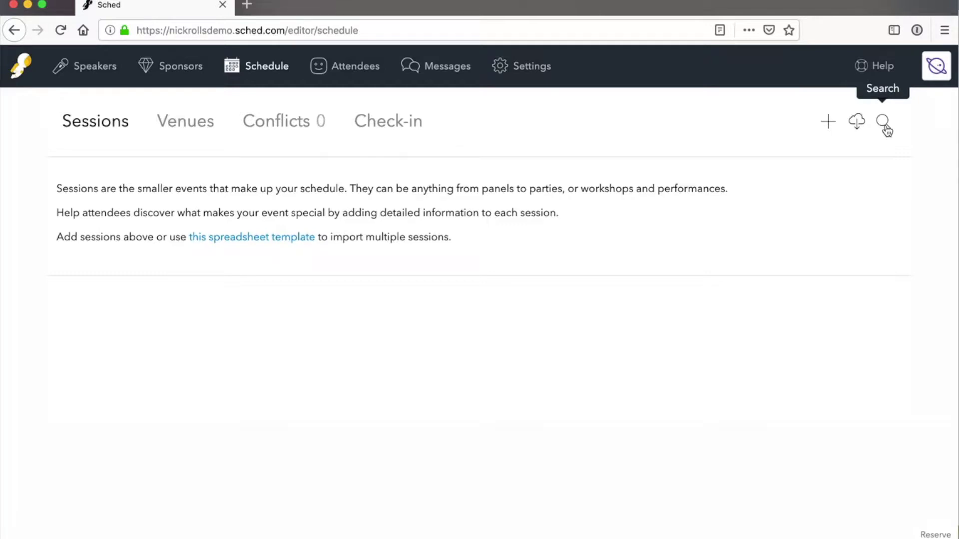
click(827, 125)
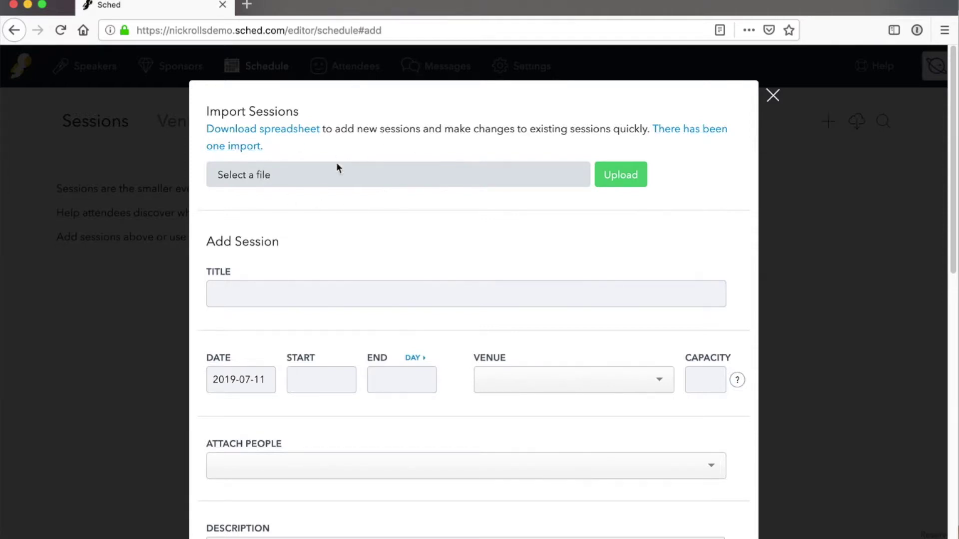
scroll(349, 196, down, 5)
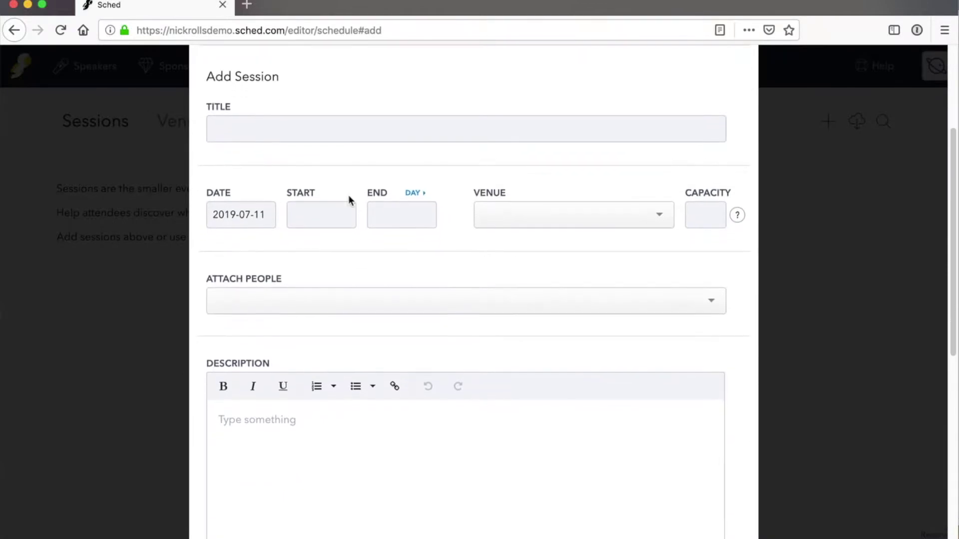
scroll(329, 164, up, 1)
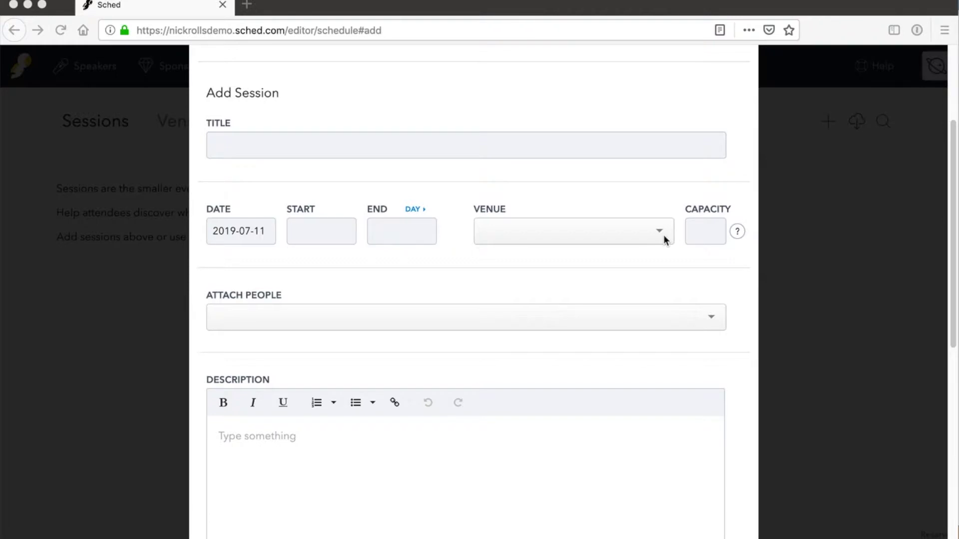
scroll(580, 269, down, 5)
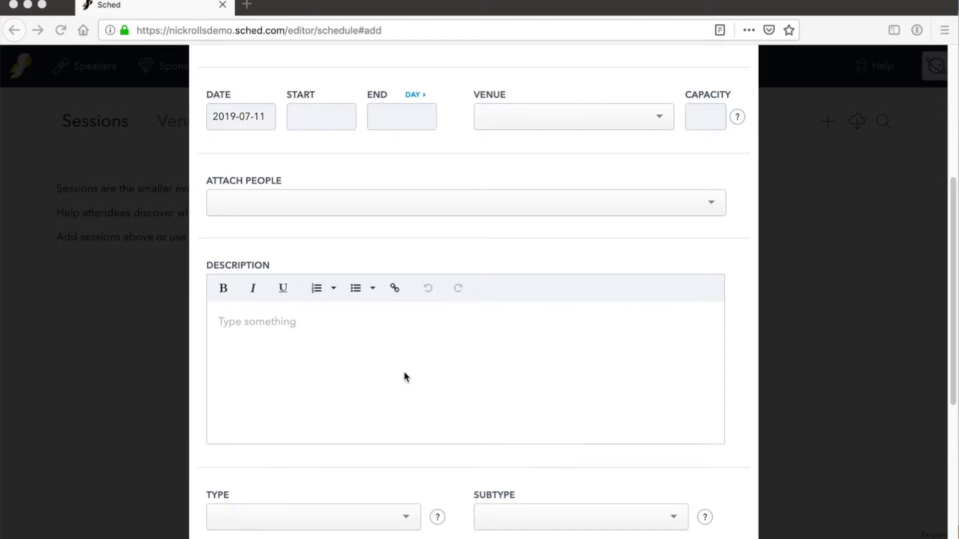
scroll(406, 376, down, 6)
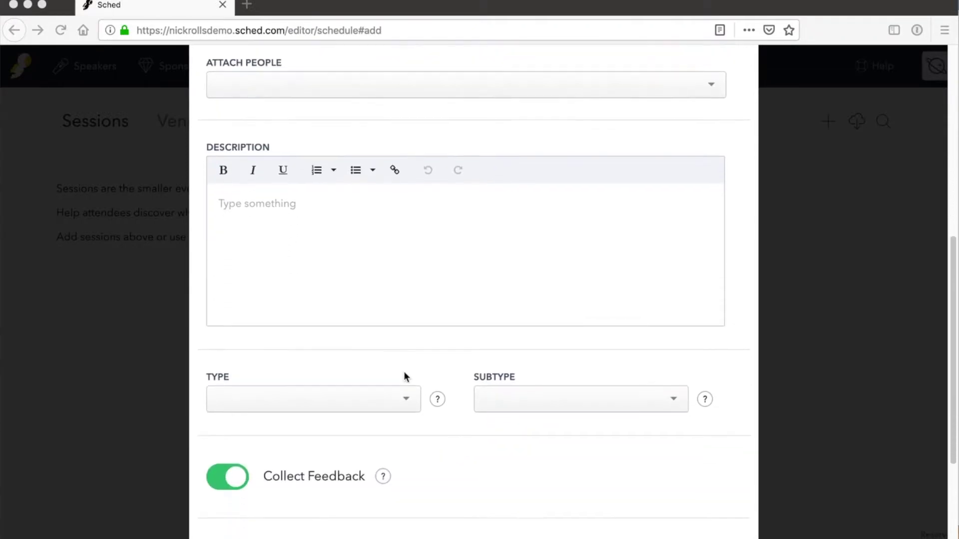
scroll(512, 369, down, 5)
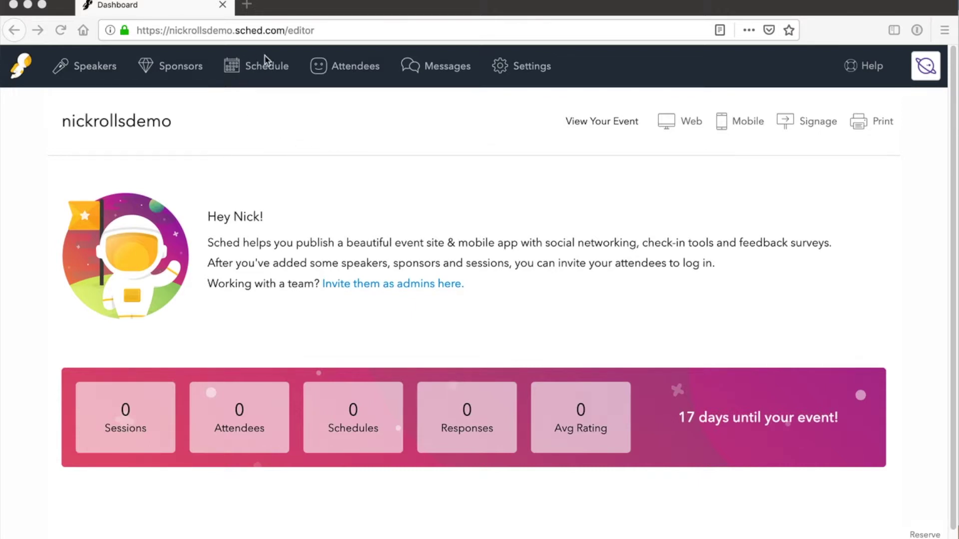
Download the session import spreadsheet from the schedule's form for adding and importing sessions.
click(263, 75)
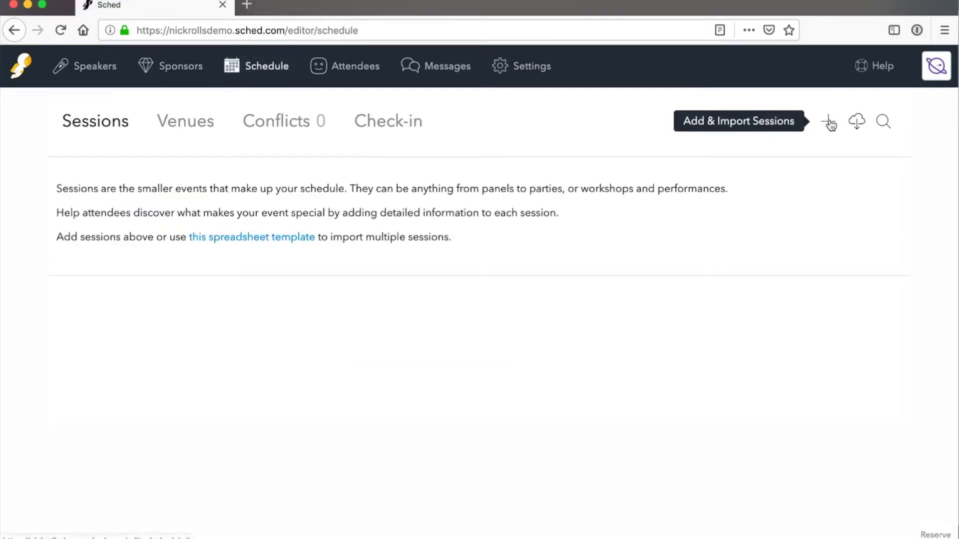
click(826, 125)
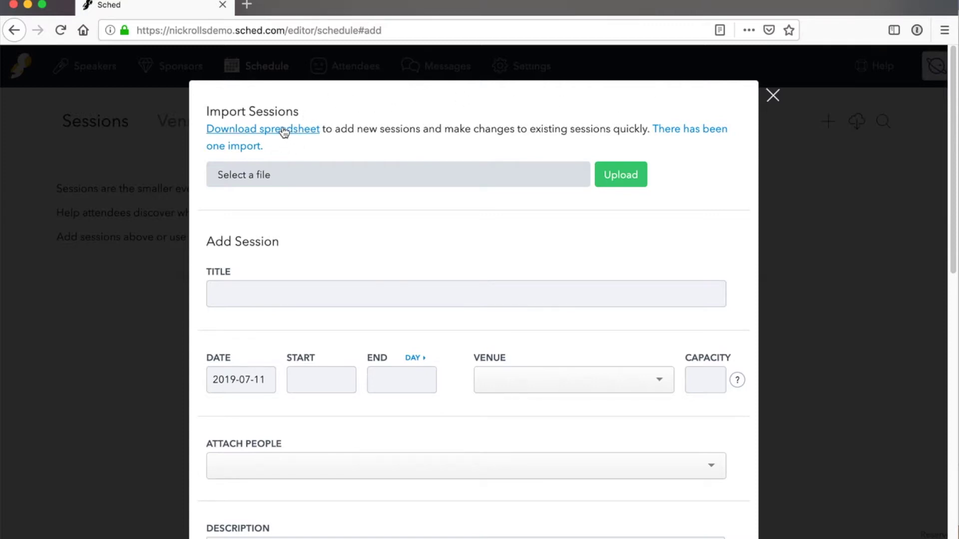
click(282, 131)
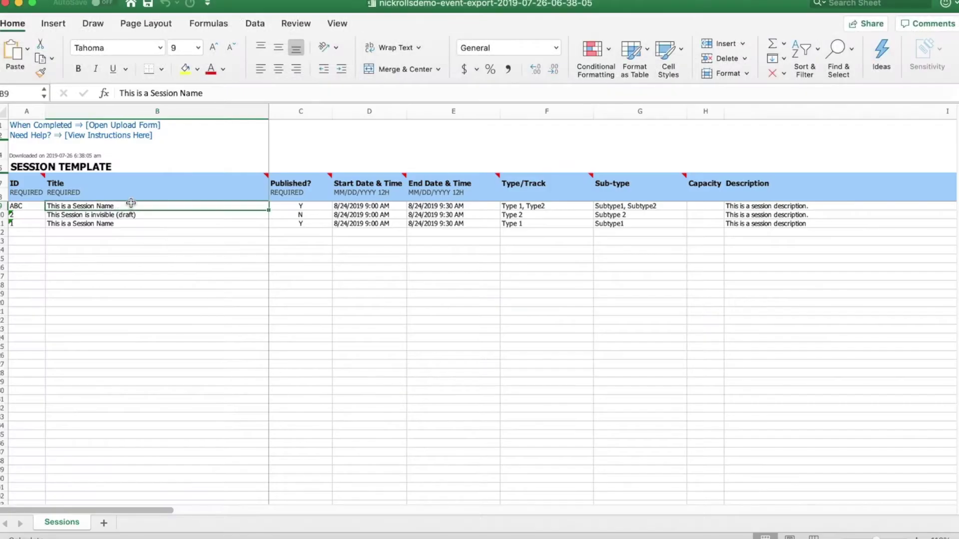
Replace the three sample session titles in the spreadsheet with "Opening Announcements", "Closing ceremony" and "Session 1".
text(Opening Announcements)
key(Return)
text(Closing Center)
key(BackSpace)
key(BackSpace)
key(BackSpace)
key(BackSpace)
key(BackSpace)
key(BackSpace)
text(ceremony)
key(Return)
text(Session 1)
key(Return)
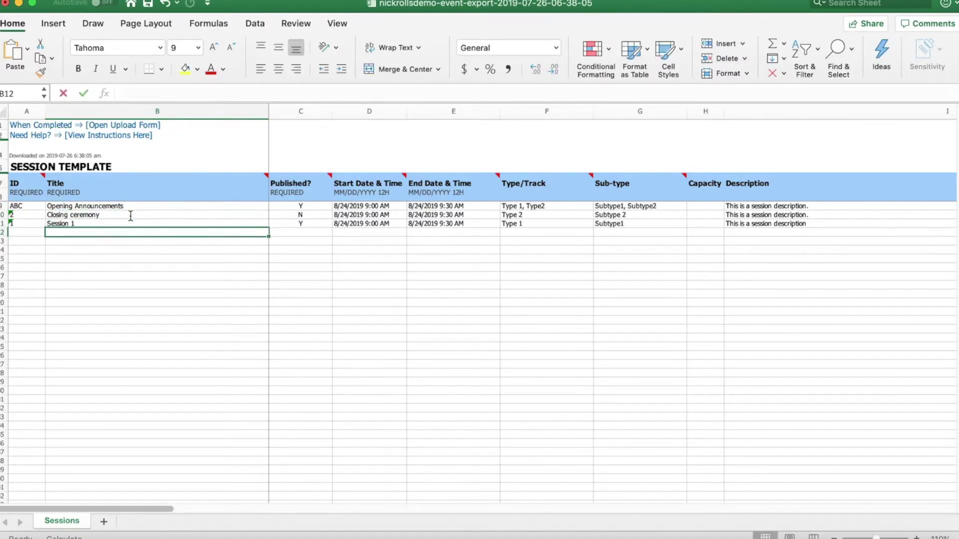
Add the session titles "Group session", "Session 2", "Dinner" and "Coffee and networking" below Session 1.
text(Group session)
key(Return)
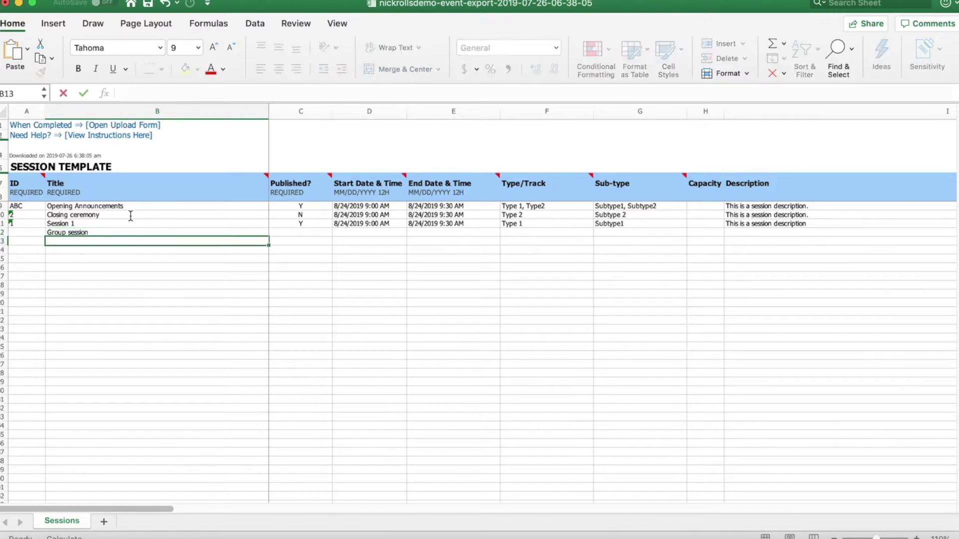
text(sS)
key(BackSpace)
key(BackSpace)
text(Session 2)
key(Return)
text(Dinner)
key(Return)
text(Coffee and networking)
key(Return)
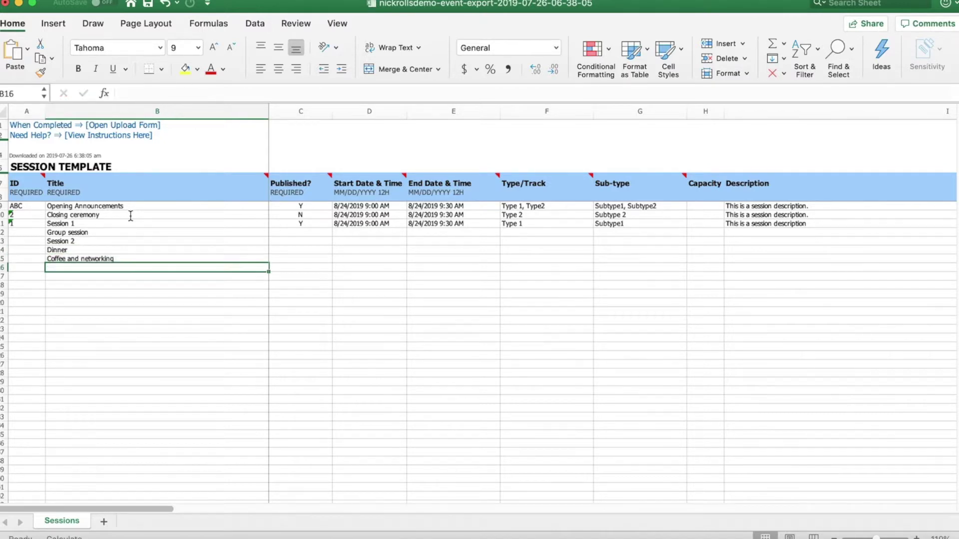
Complete the title list with "Session 3", "A fun activity" and "A final session".
text(Session 3)
key(Return)
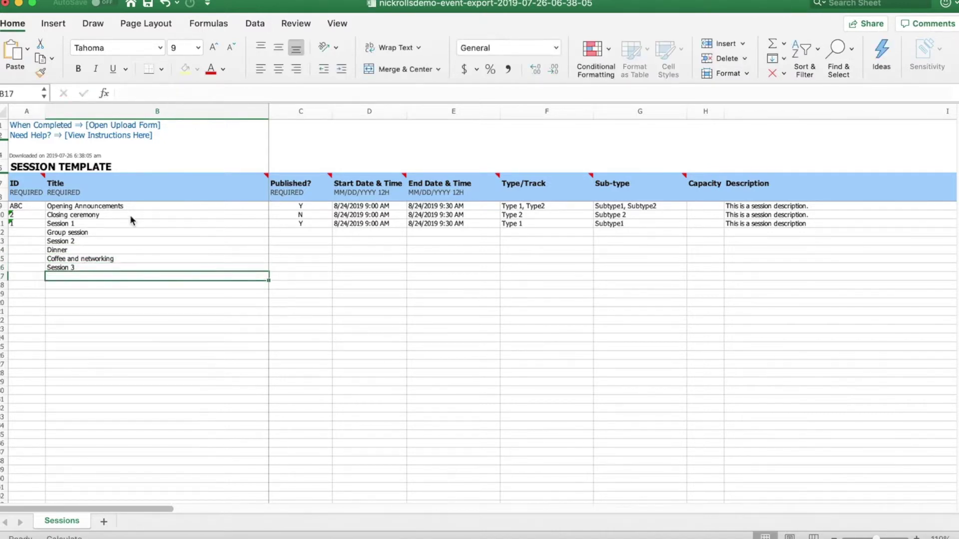
text(A fun activity)
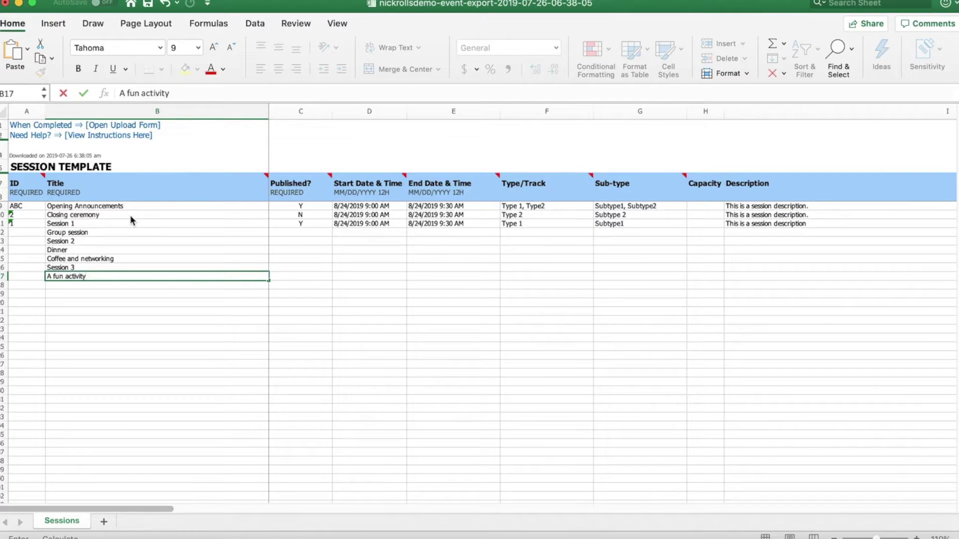
key(Return)
text(A final session)
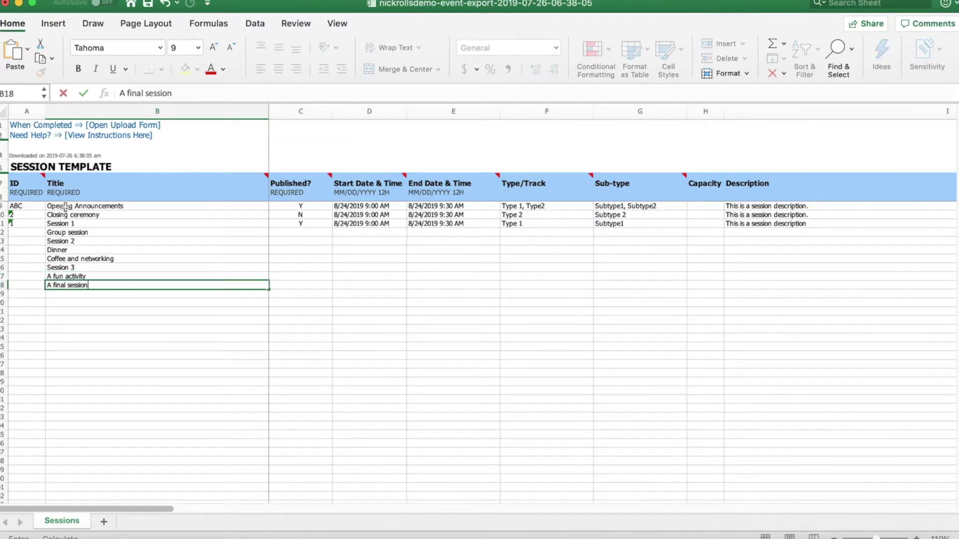
Number the session IDs consecutively from 1 for Opening Announcements to 10 for A final session.
click(27, 207)
text(1)
click(32, 215)
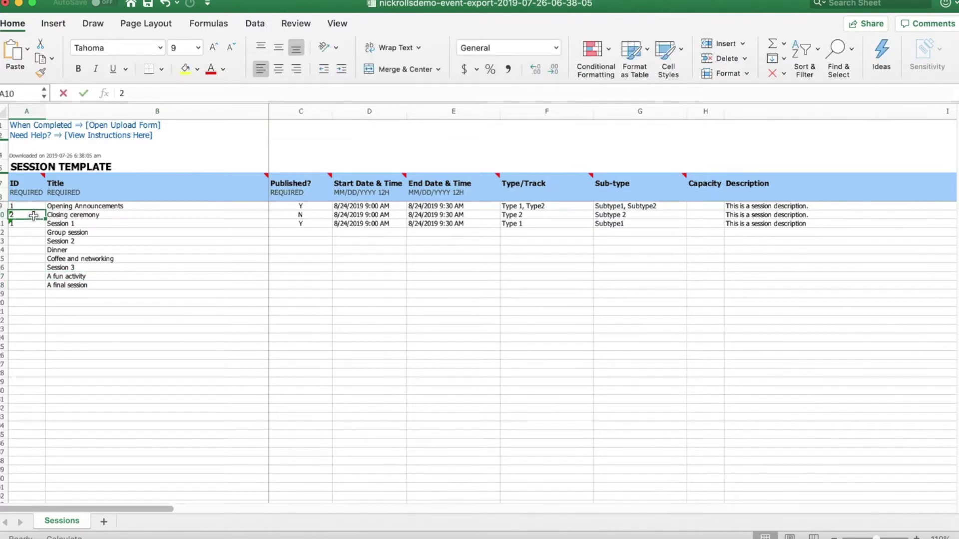
click(26, 223)
text(3)
click(27, 233)
text(4)
click(26, 241)
text(5)
key(Return)
text(7)
key(Return)
text(8)
key(Return)
text(9)
key(Return)
text(10)
key(Return)
Fill in the published status with N for Session 2 and Y for all other sessions.
click(304, 231)
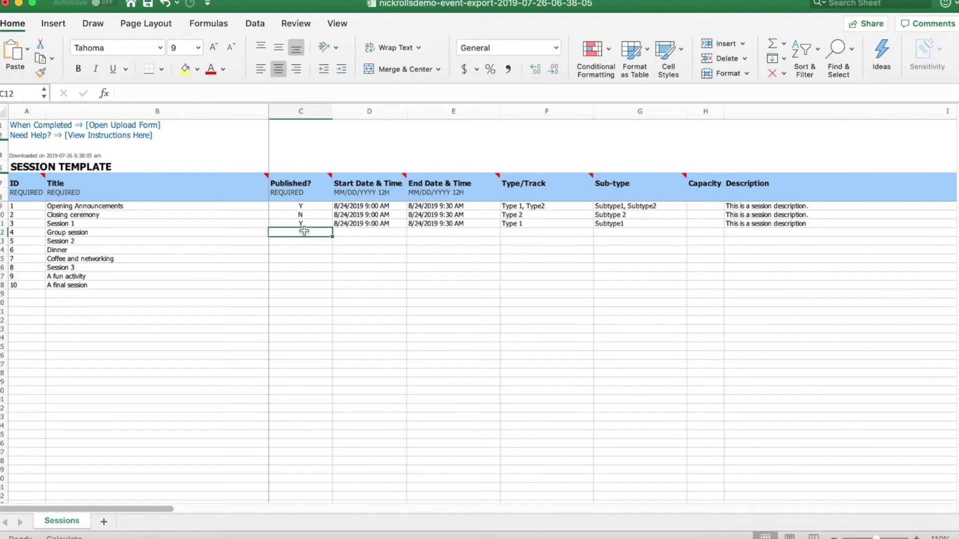
text(Y)
key(Return)
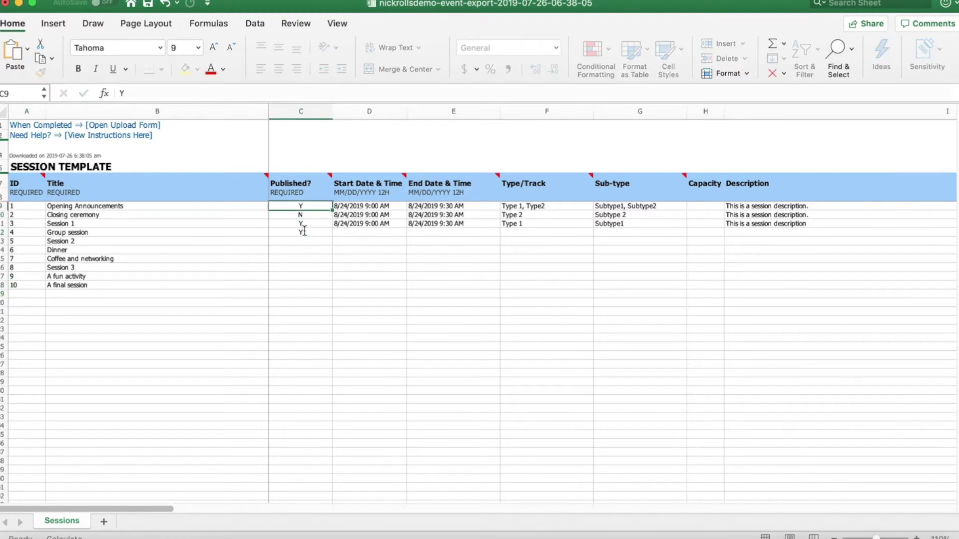
key(Down)
text(Y)
key(Return)
key(Down)
key(Down)
text(N)
key(Return)
text(Y Y Y Y N Y)
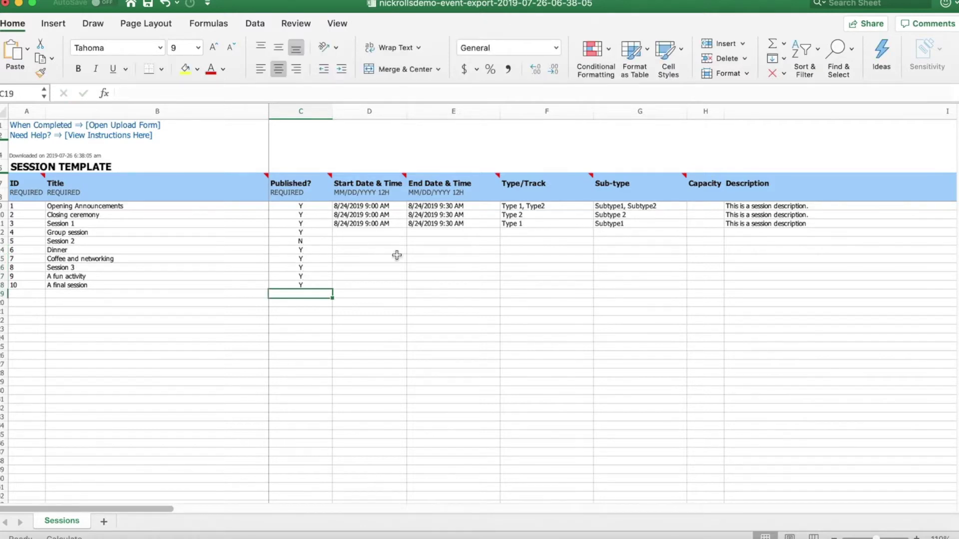
click(383, 209)
double_click(353, 206)
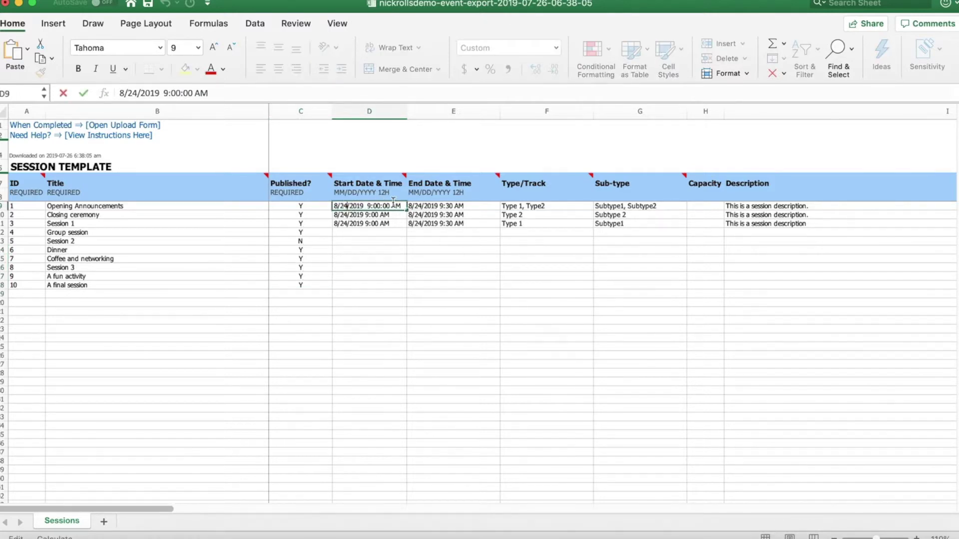
click(449, 263)
Copy the start and end date and time values of the first three sessions to the remaining sessions.
drag(359, 205, 428, 225)
key(super+c)
click(382, 238)
click(382, 233)
key(super+v)
click(379, 259)
key(super+v)
click(379, 286)
key(super+v)
Clear the surplus start and end dates pasted below the last session.
drag(439, 322, 359, 295)
key(Delete)
click(340, 207)
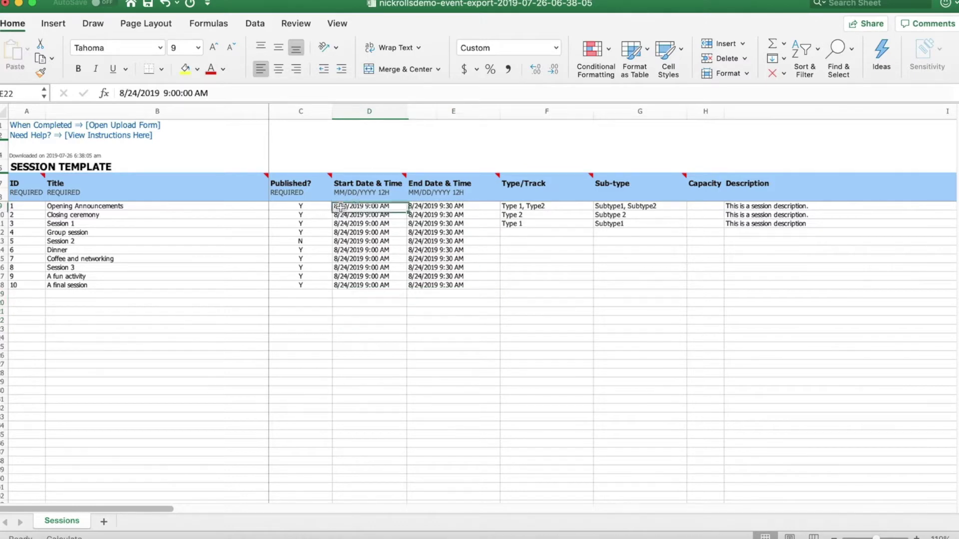
Set the type to Informational for Opening Announcements and Closing ceremony, and to Learning for Session 1.
click(553, 207)
text(Informational)
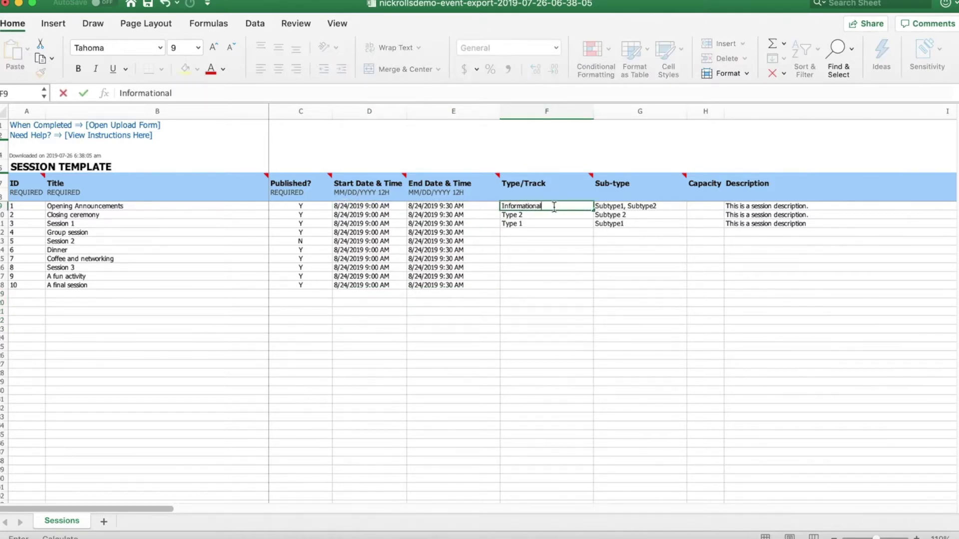
key(Return)
text(Informational)
key(Return)
text(Learning)
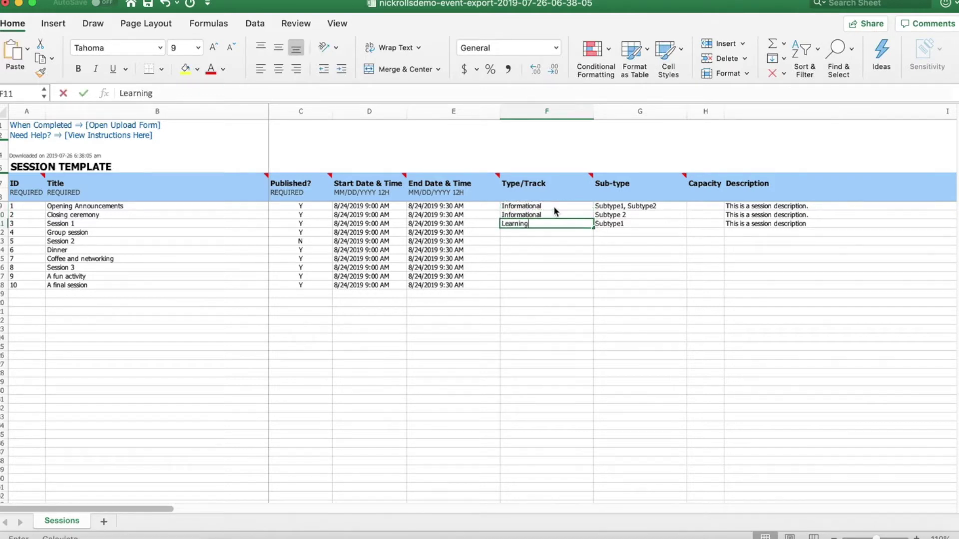
key(Return)
Set the type to Community for Group session, Dinner and Coffee and networking, and to Learning for Session 2.
text(Community)
key(Return)
key(Return)
key(Up)
key(Up)
key(super+c)
key(Down)
key(Down)
key(super+v)
key(Down)
key(super+v)
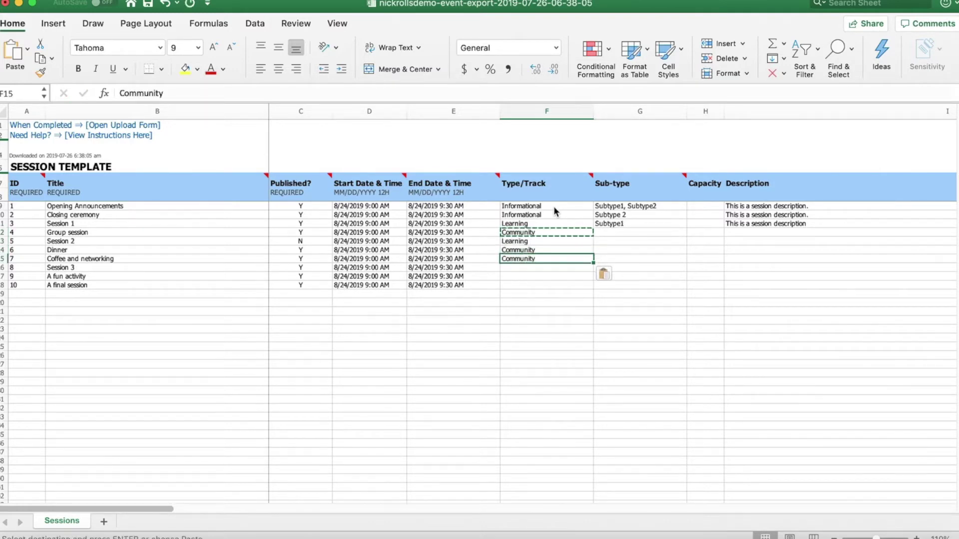
Set the type to Learning for Session 3 and A final session, and to Community for A fun activity.
key(Down)
text(Learning)
key(Return)
text(Comm)
key(Return)
text(Learning)
key(Return)
Clear the sample sub-types from the first three sessions.
click(624, 224)
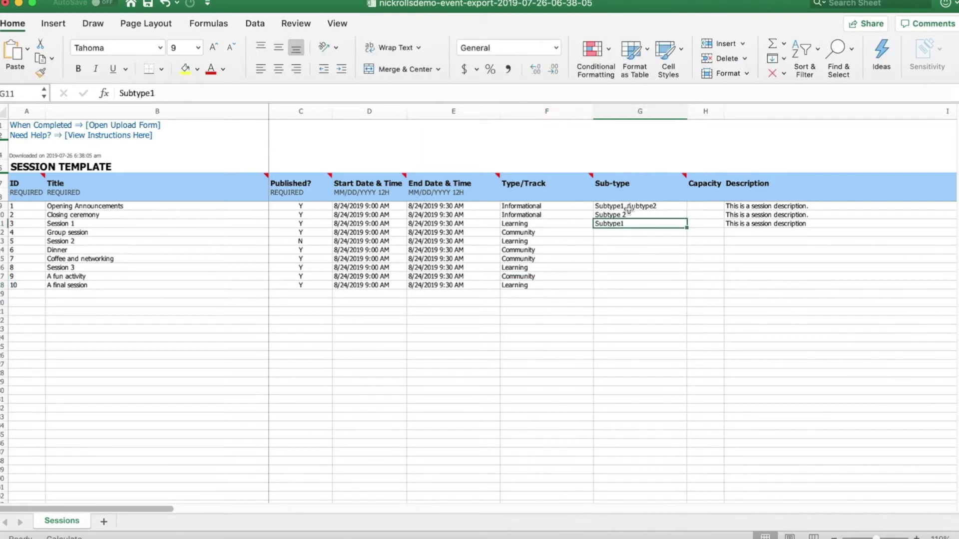
shift+click(627, 206)
key(Delete)
Set the Opening Announcements description to "A cool, well written description. You can even add links!".
scroll(693, 290, right, 2)
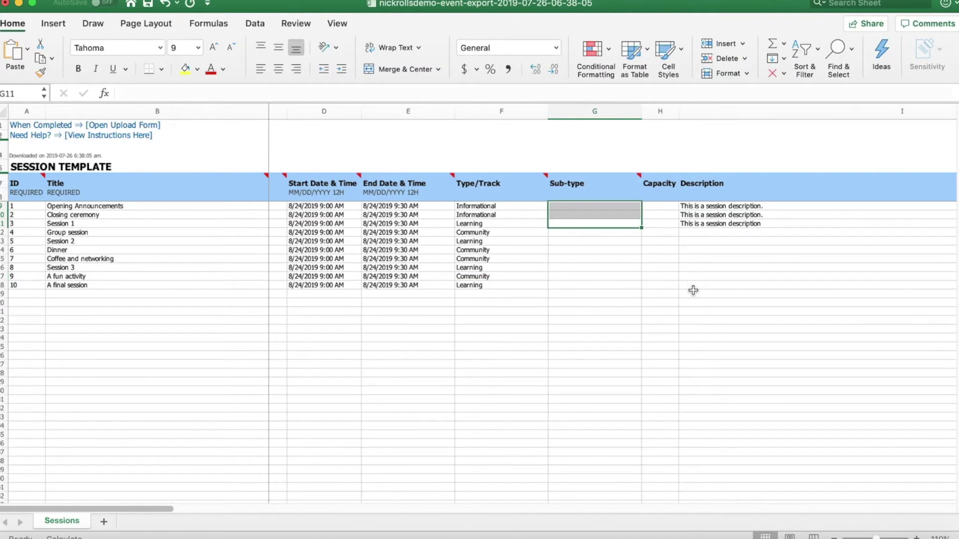
click(734, 208)
text(A cool, well written description. You can even add links!)
scroll(742, 244, right, 3)
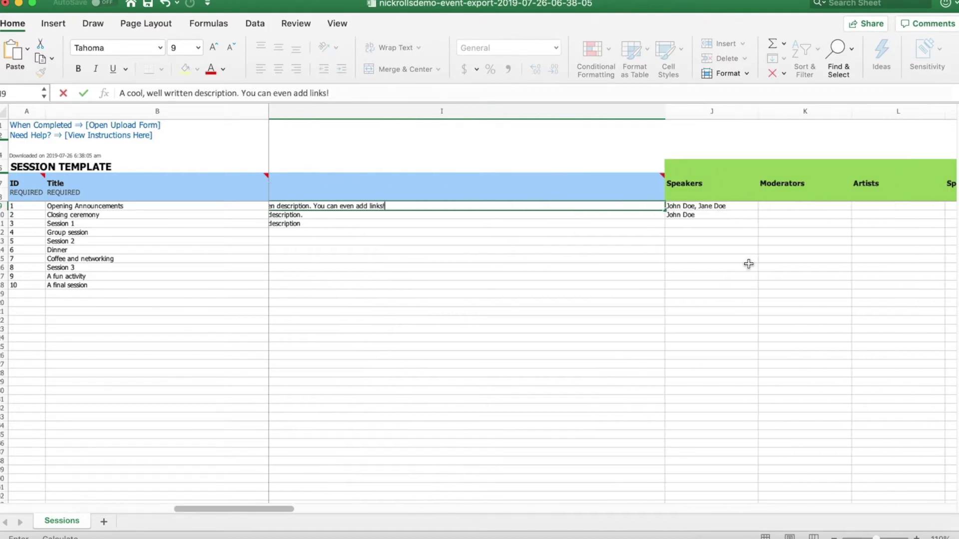
key(Tab)
click(757, 224)
click(345, 212)
click(349, 206)
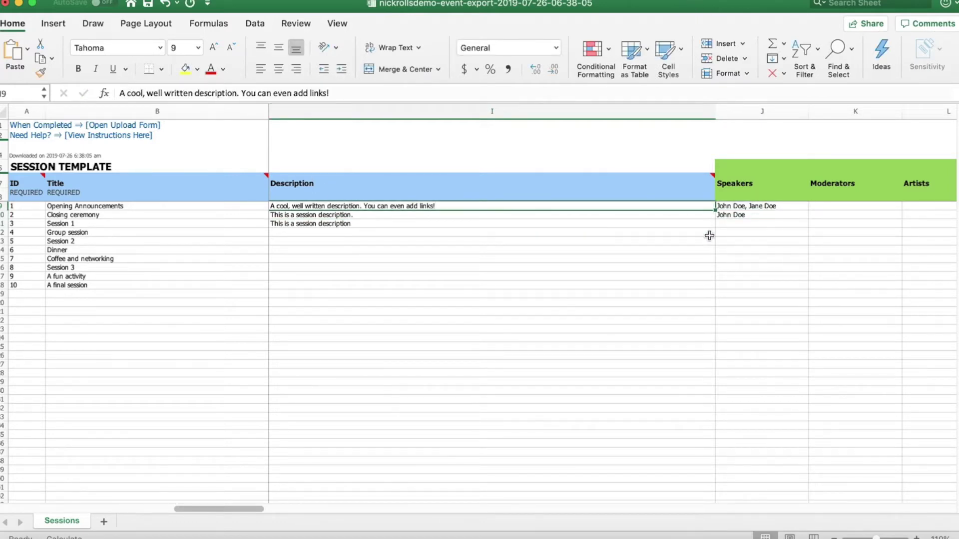
Enter Y in the feedback collection column for the sessions, starting with Opening Announcements.
scroll(709, 235, right, 10)
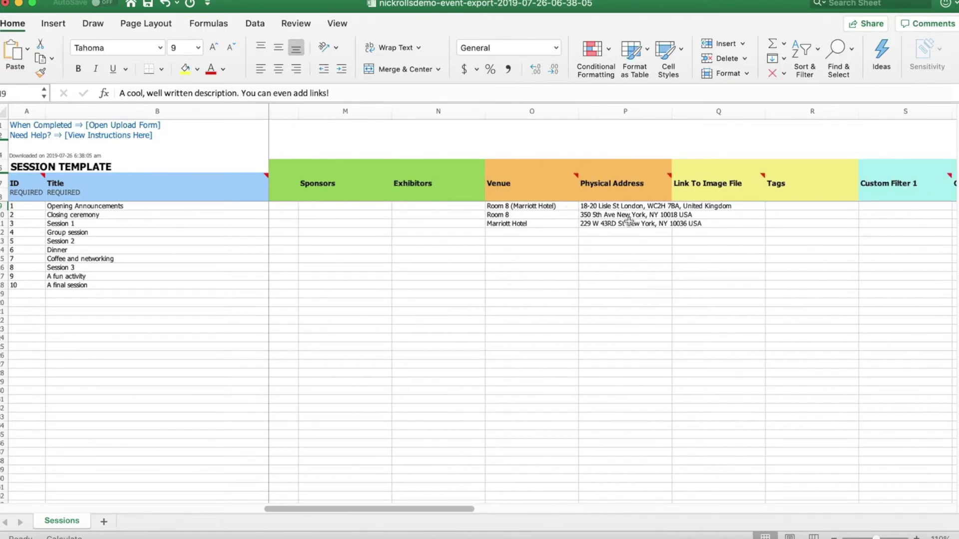
scroll(678, 255, right, 15)
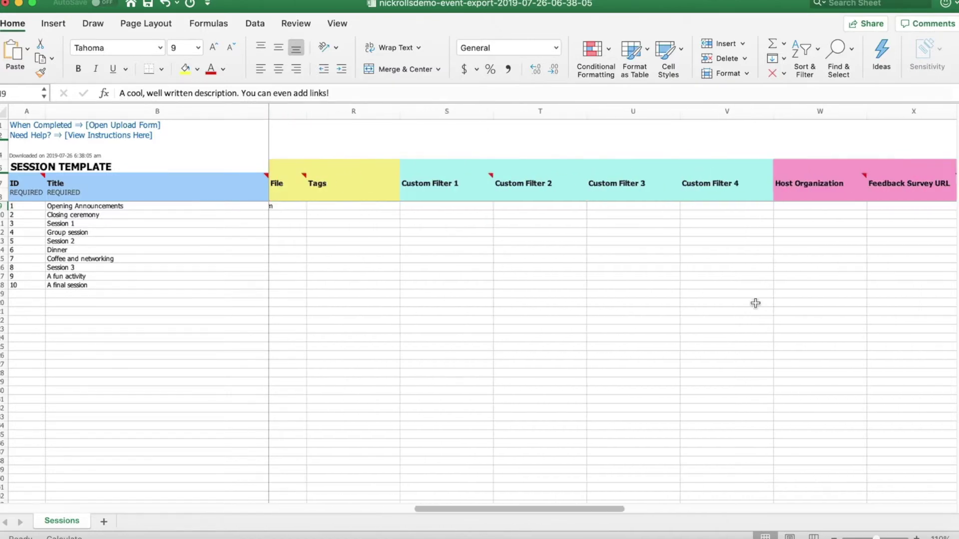
click(769, 166)
click(772, 205)
text(Y Y Y Y Y Y)
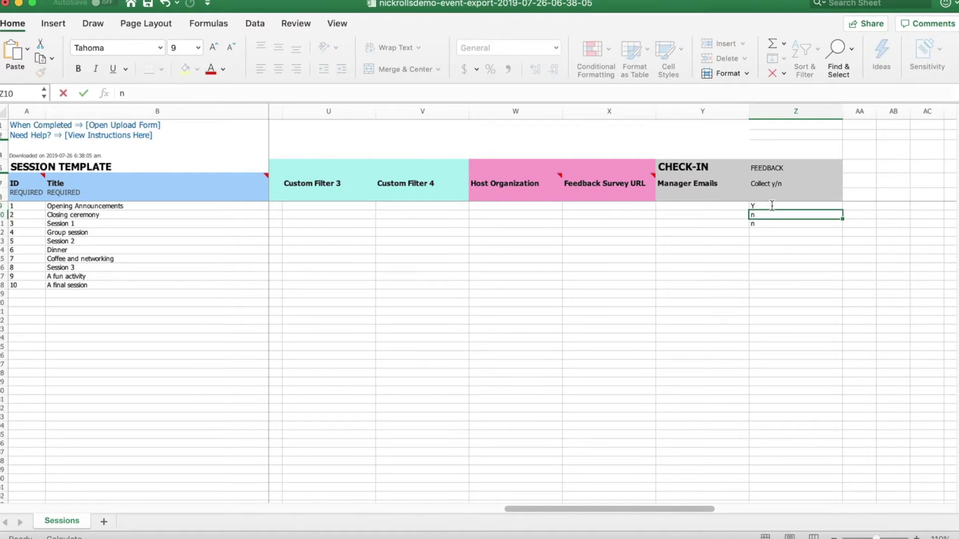
key(Return)
key(Return)
key(Return)
key(Return)
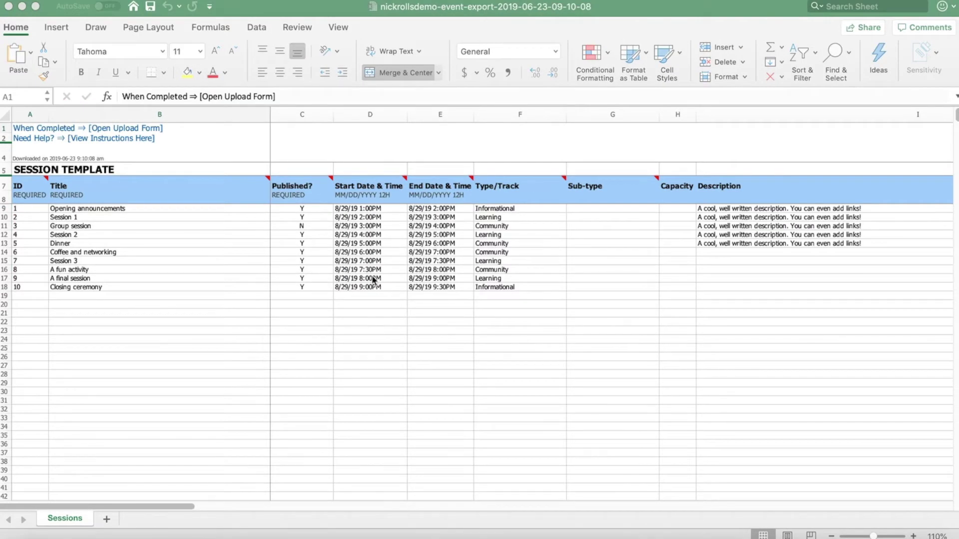
click(128, 131)
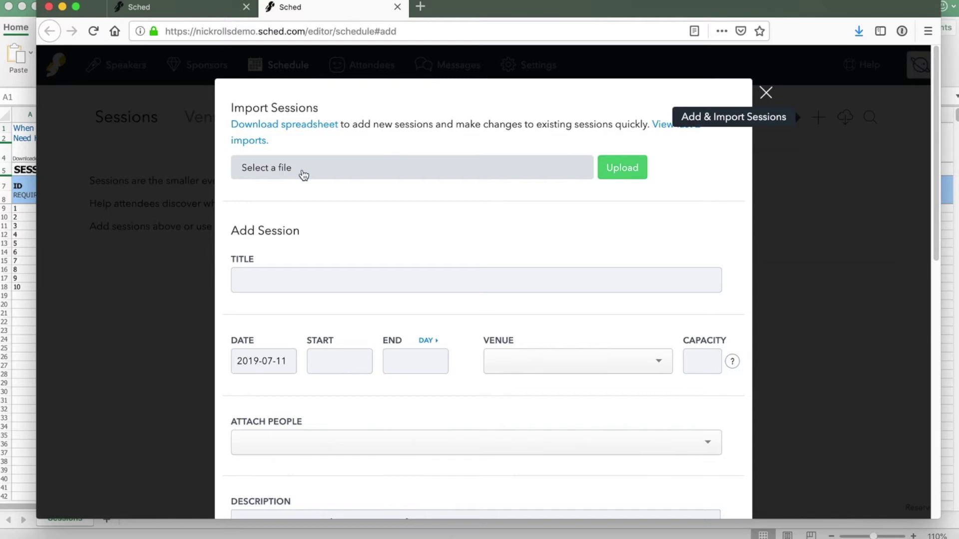
click(303, 175)
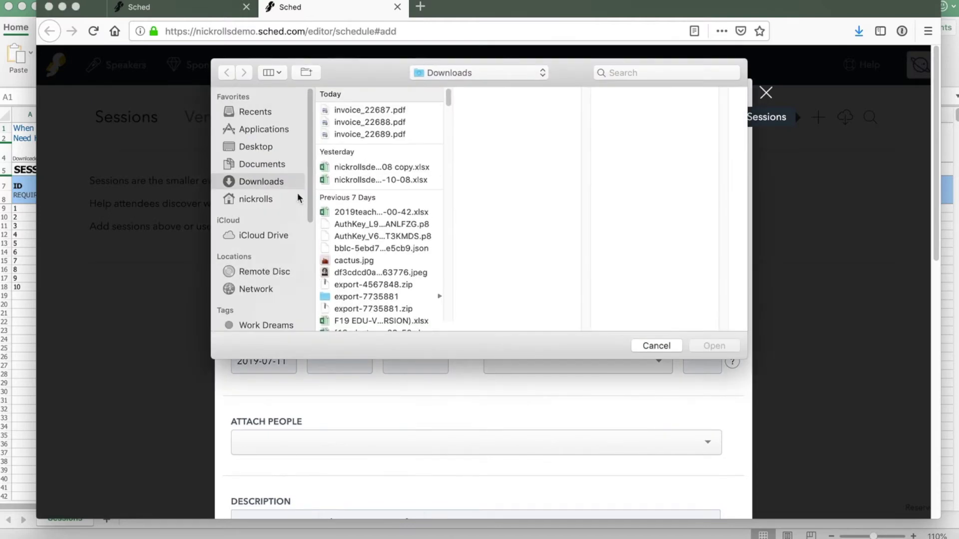
double_click(355, 180)
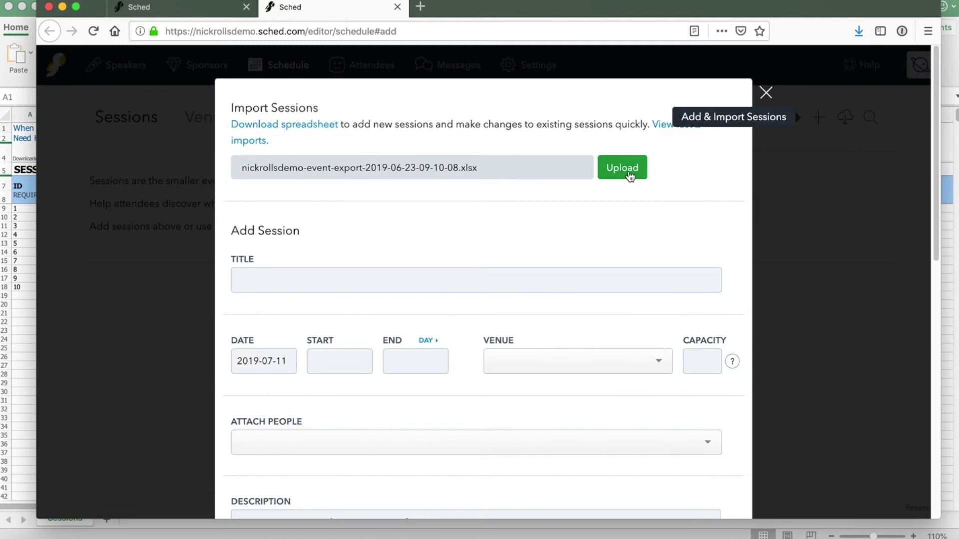
click(630, 176)
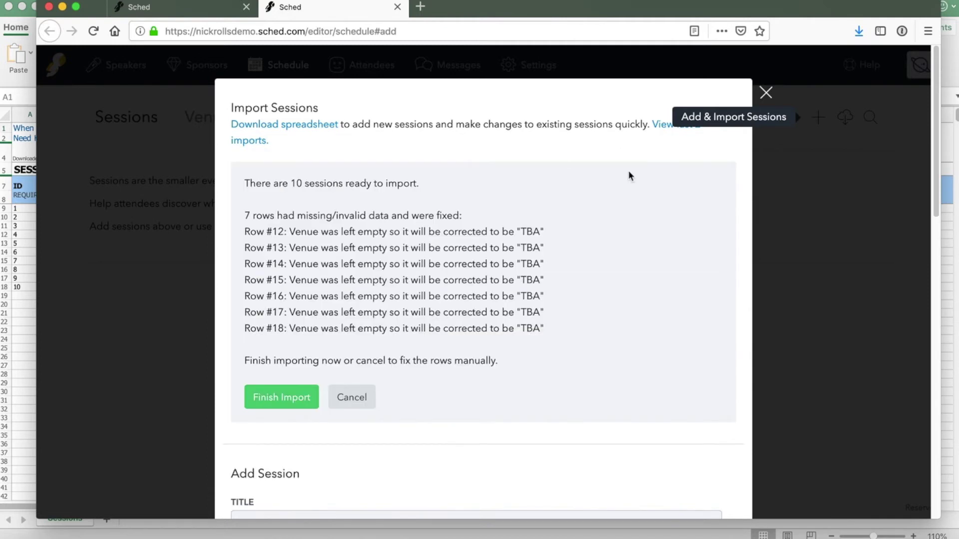
click(267, 402)
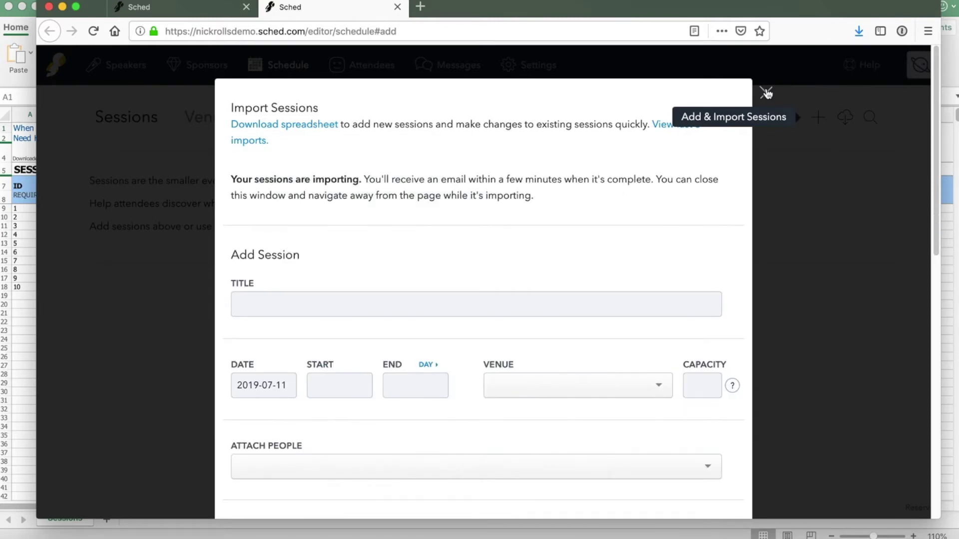
click(765, 92)
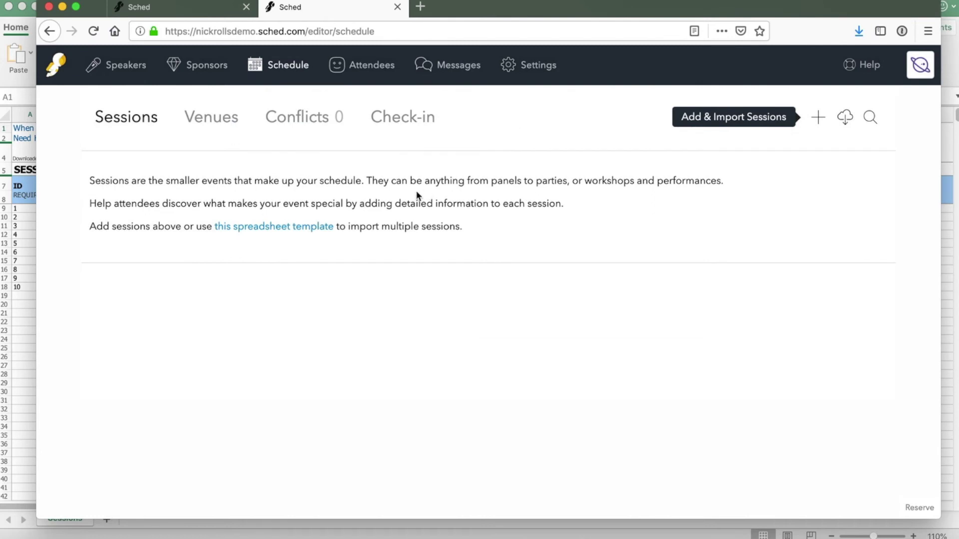
Visit the Attendees page, return to the schedule to check the imported sessions, and reopen the session add and import form.
click(358, 71)
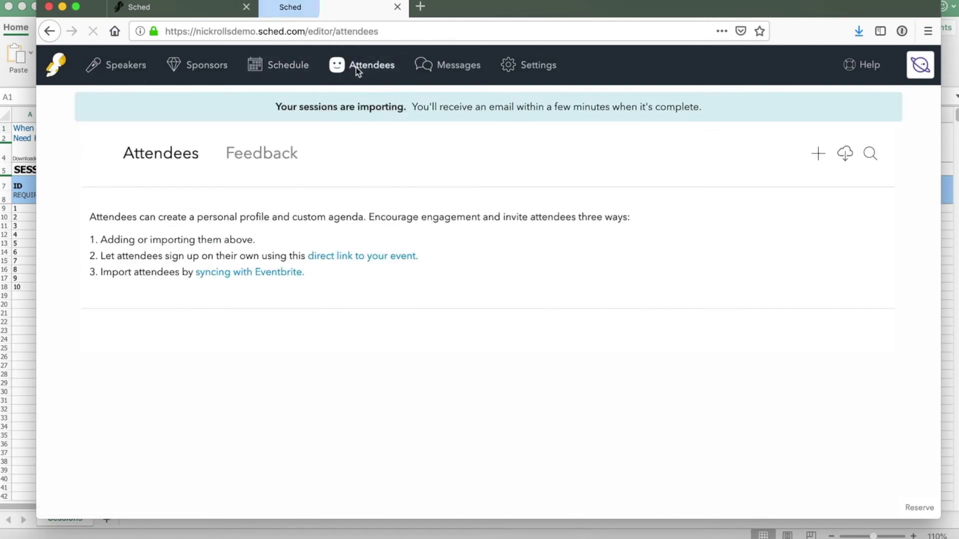
click(269, 68)
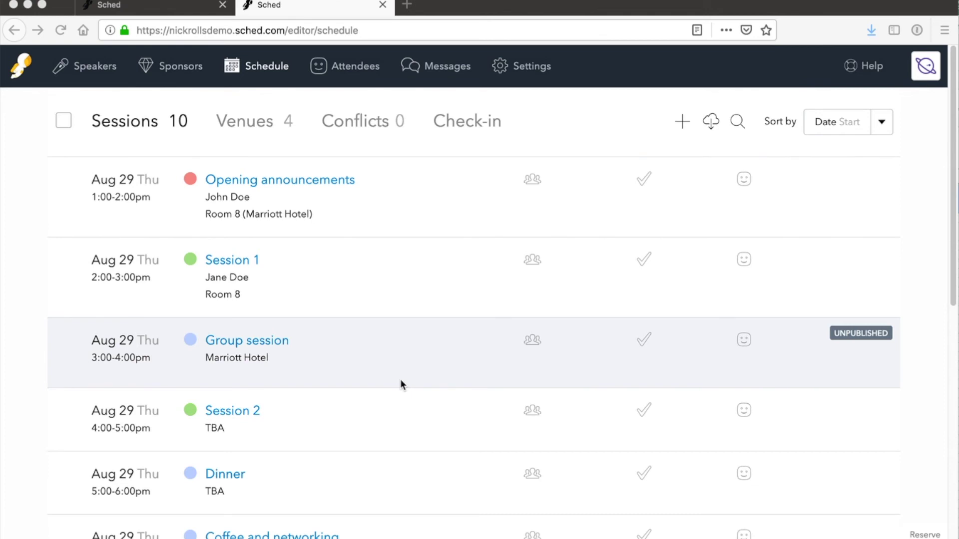
click(681, 123)
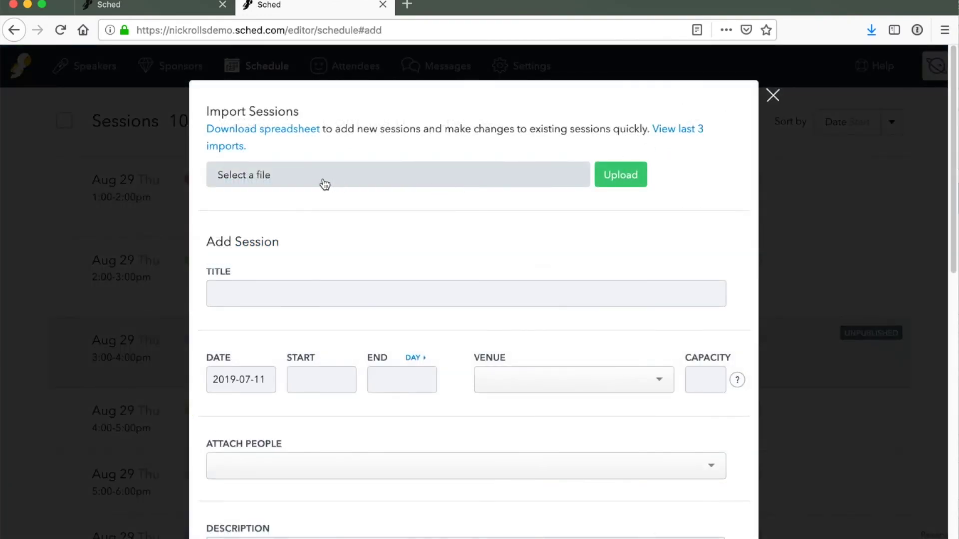